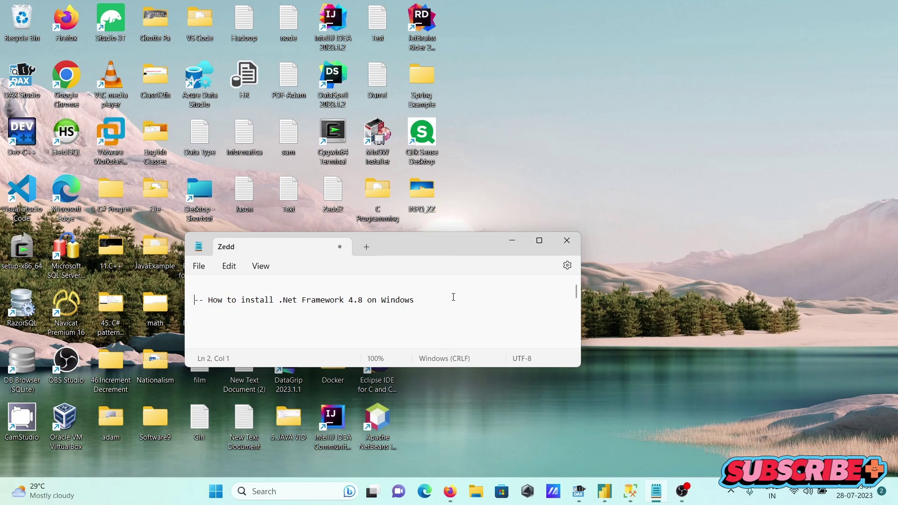
Minimize the Zedd notes window in Notepad to clear the desktop
click(504, 239)
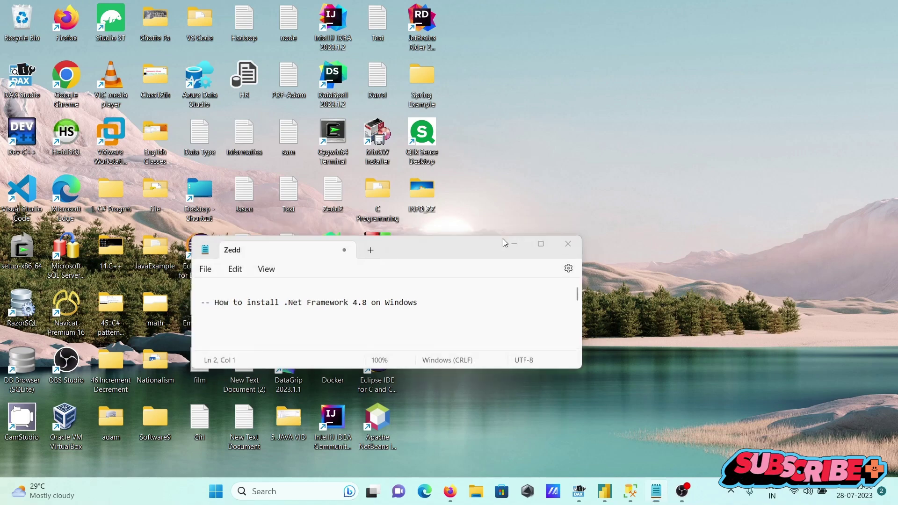
Open Microsoft's 'Download .NET Framework' result and scroll to the Supported versions table
mouse_move(449, 491)
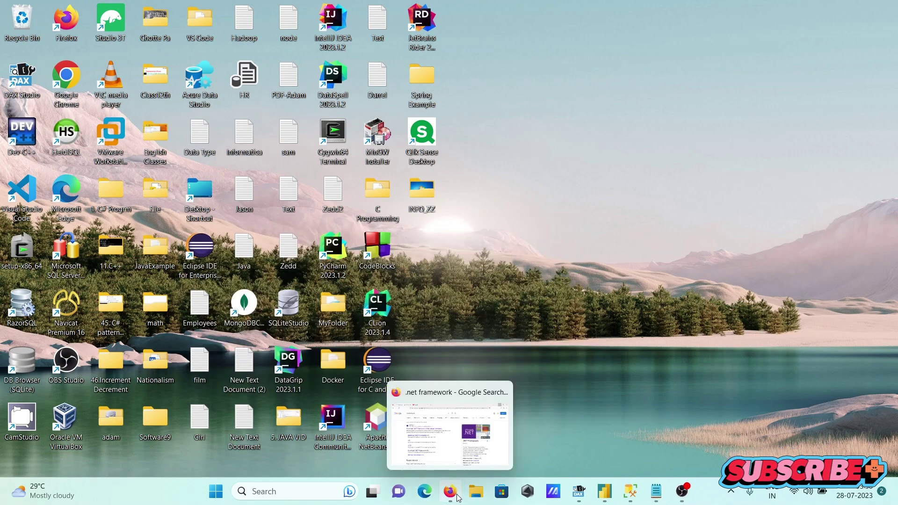
click(445, 464)
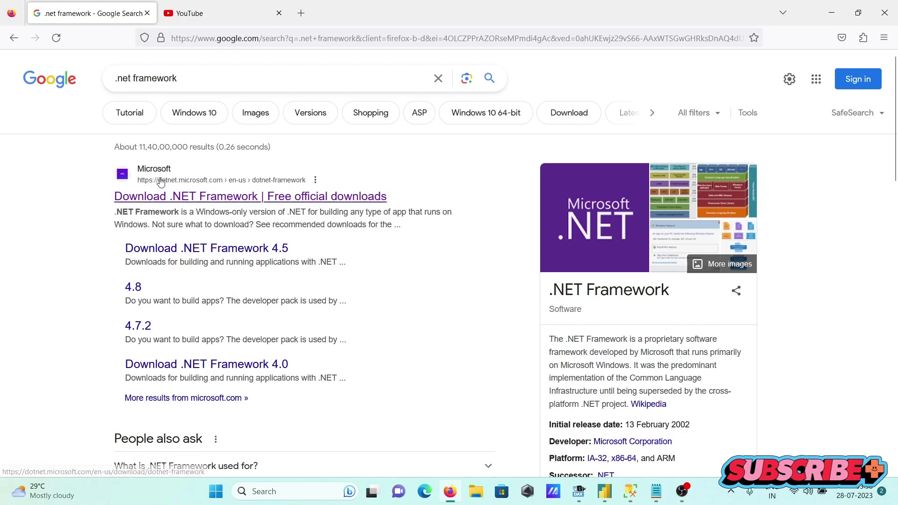
click(176, 202)
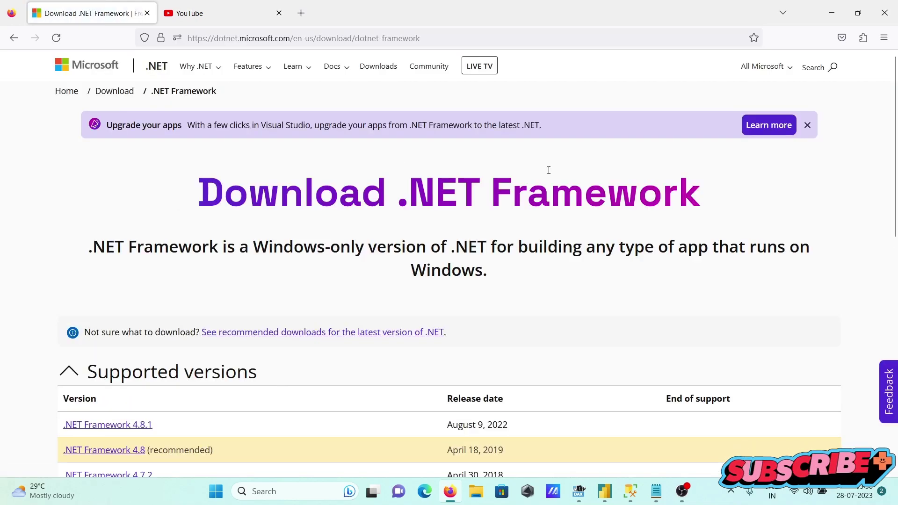
scroll(457, 250, down, 3)
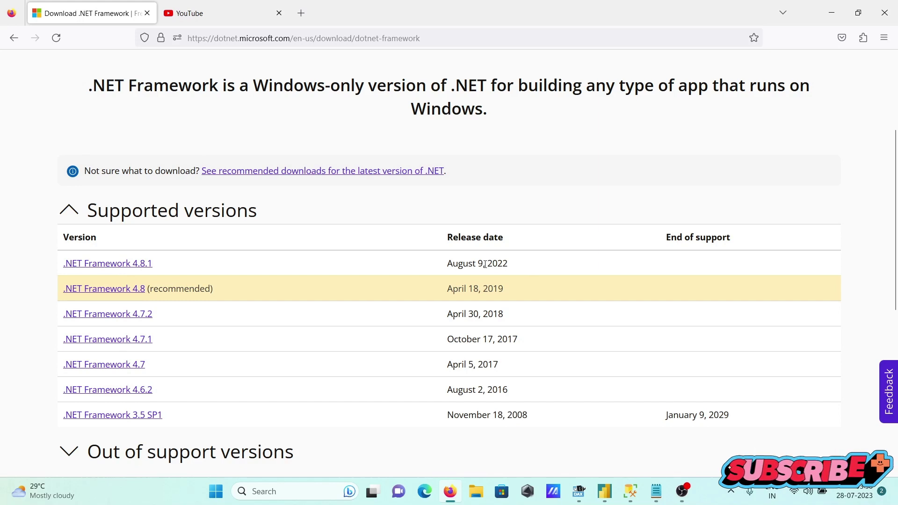
Open the '.NET Framework 4.8 (recommended)' page and review its Runtime and Developer Pack downloads
click(102, 289)
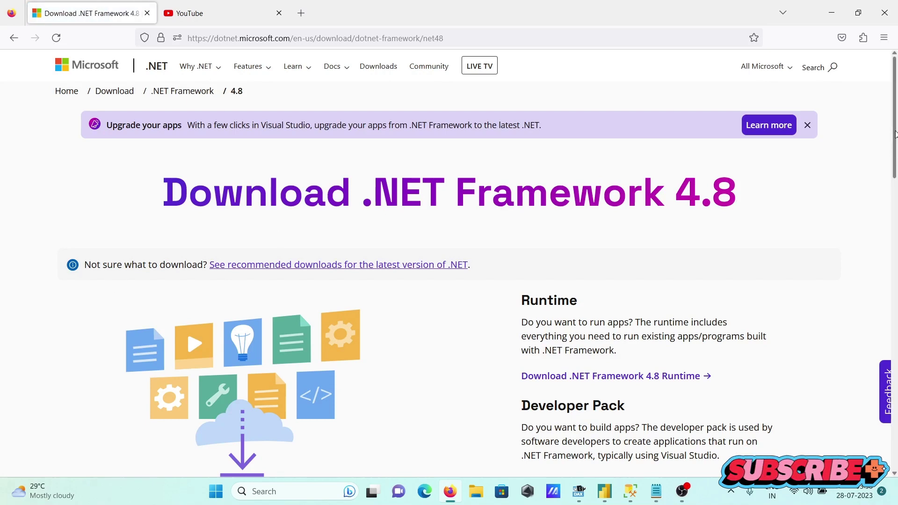
scroll(896, 174, down, 3)
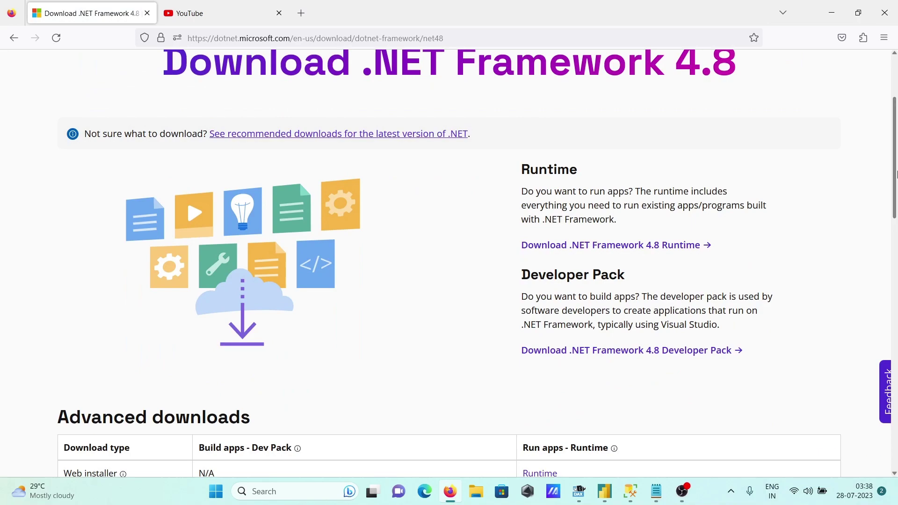
drag(896, 158, 883, 224)
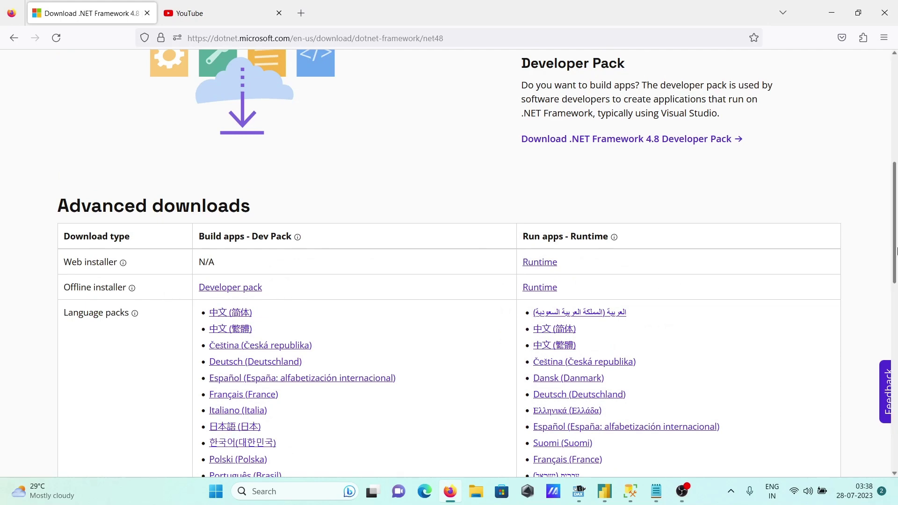
drag(895, 251, 894, 183)
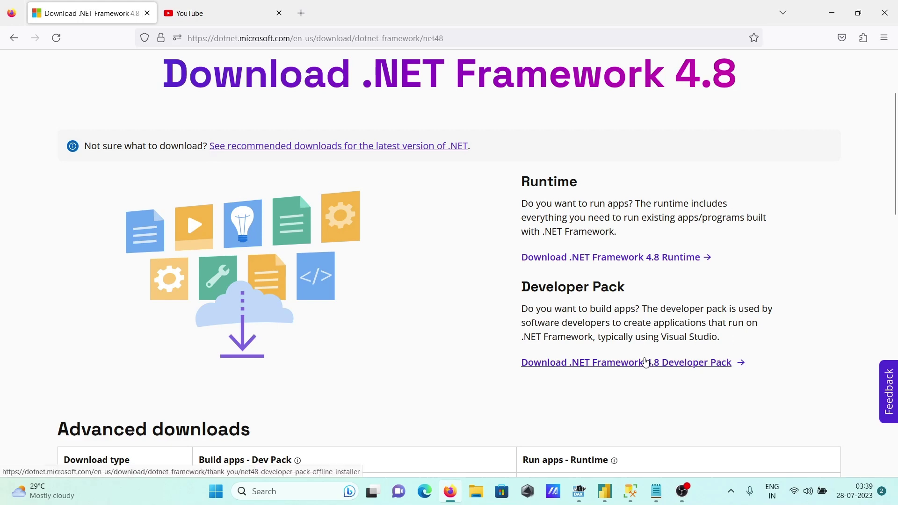
Download the .NET Framework 4.8 Developer Pack installer, ndp48-devpack-enu.exe (141 MB)
click(599, 367)
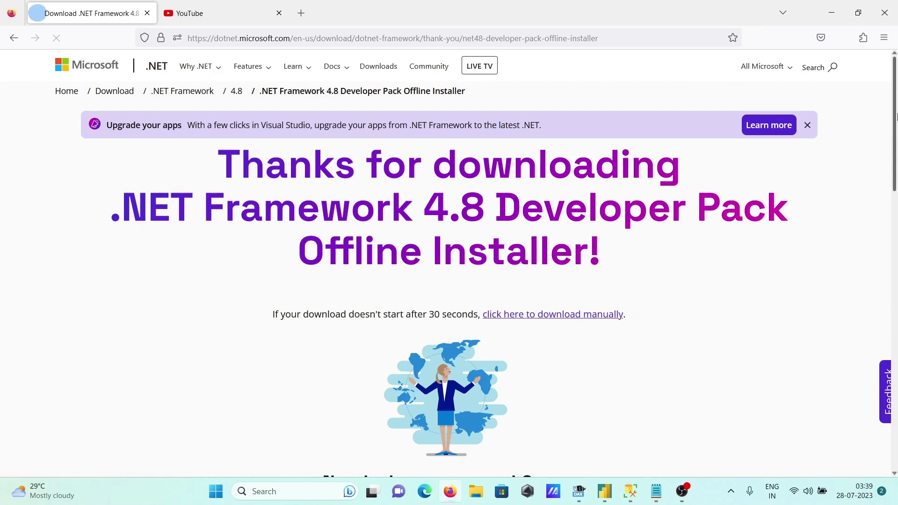
scroll(893, 141, down, 1)
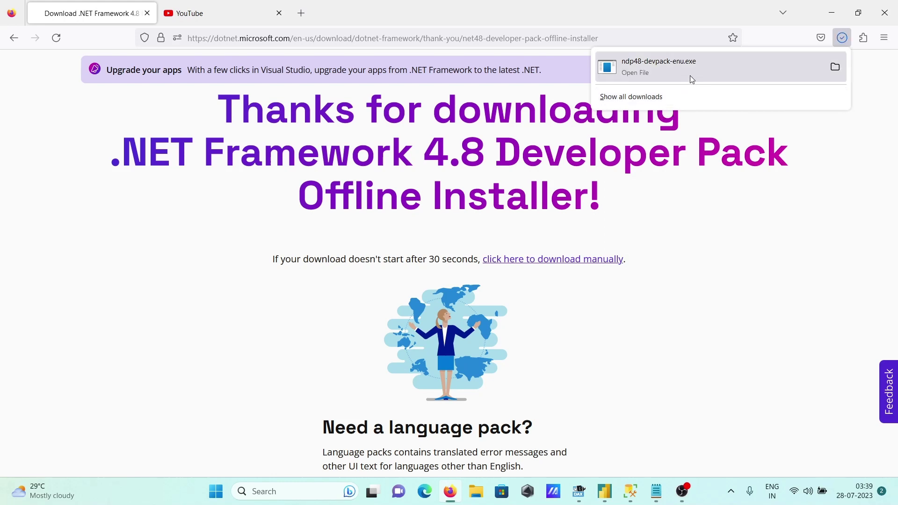
Run ndp48-devpack-enu from the Downloads folder, then minimize Explorer and Firefox
click(833, 69)
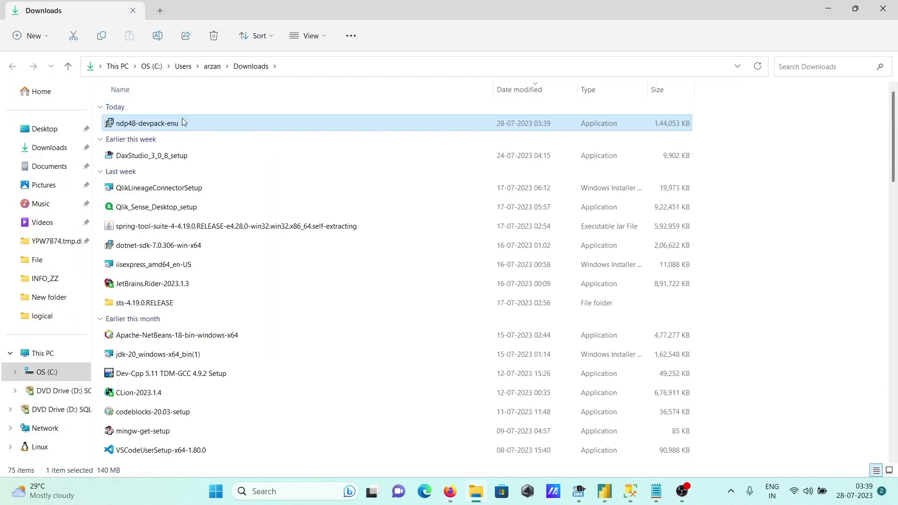
double_click(173, 123)
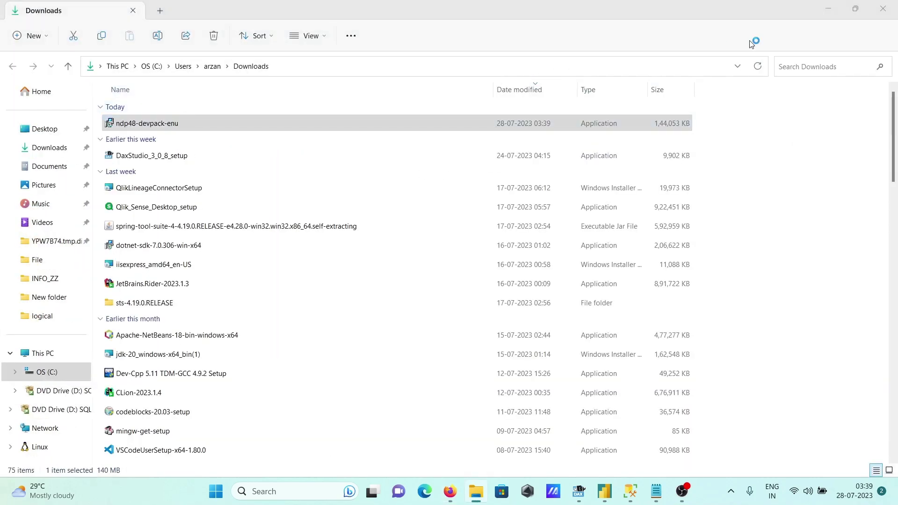
click(830, 7)
click(827, 9)
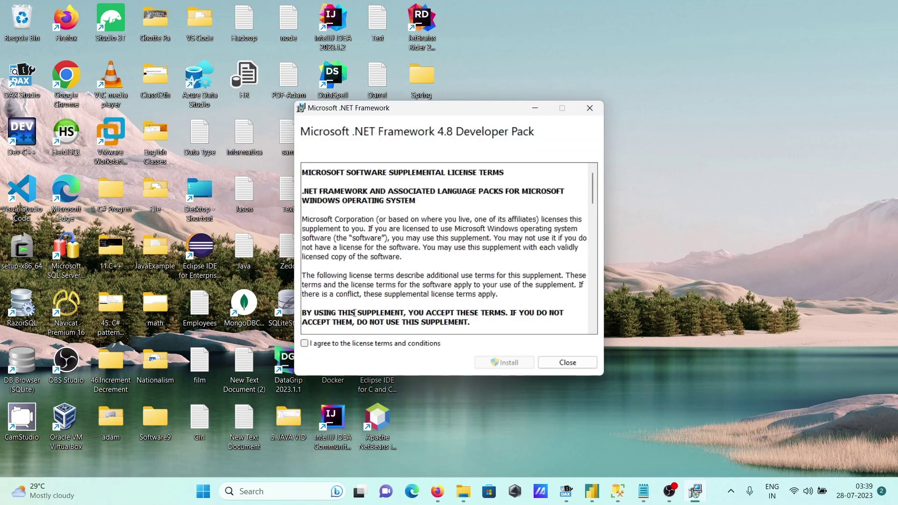
Agree to the license terms, install the Developer Pack, and close after 'Setup Successful'
click(326, 345)
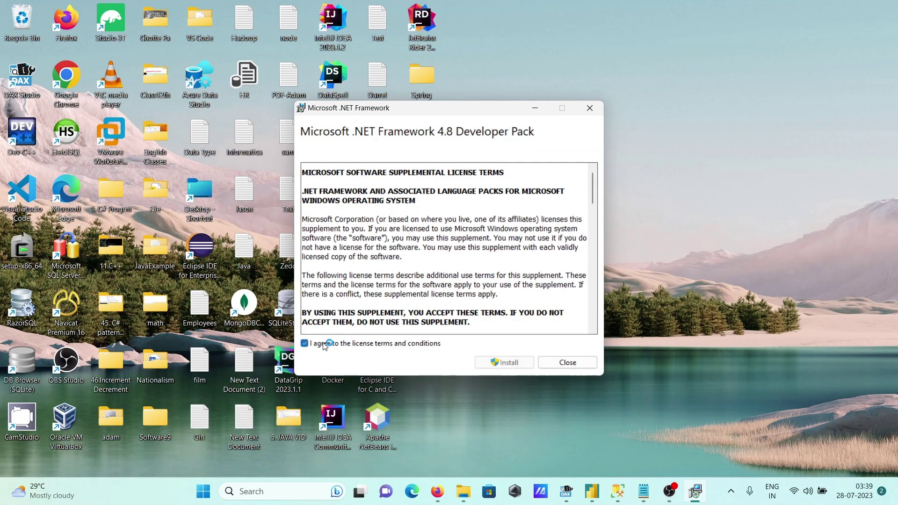
click(512, 357)
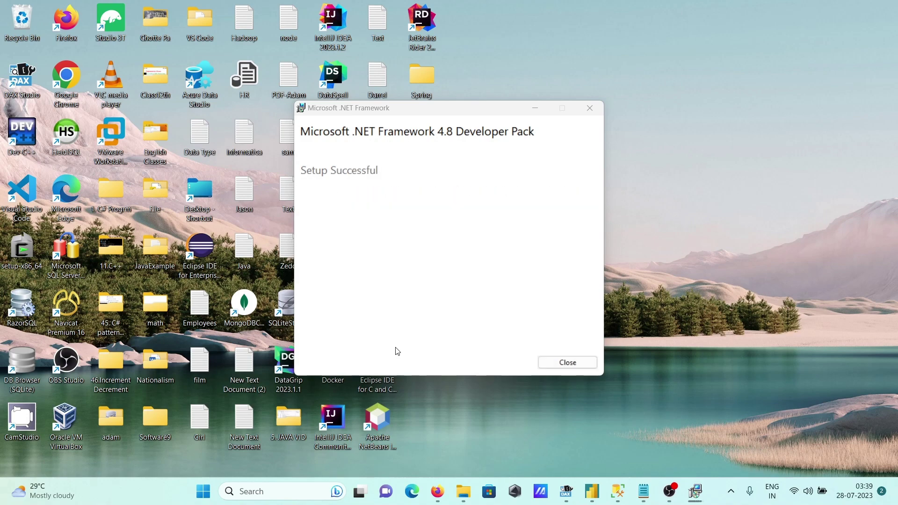
click(580, 369)
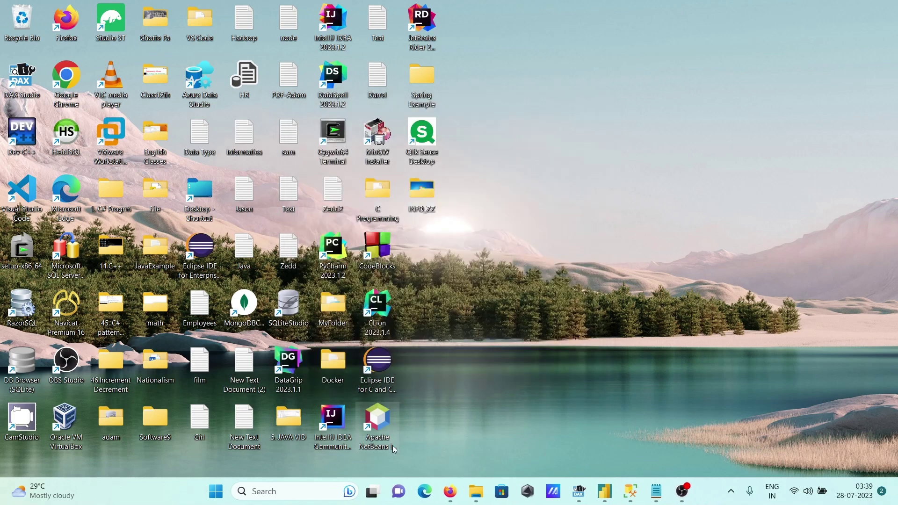
Launch Command Prompt by searching 'cmd' in Windows search
click(301, 489)
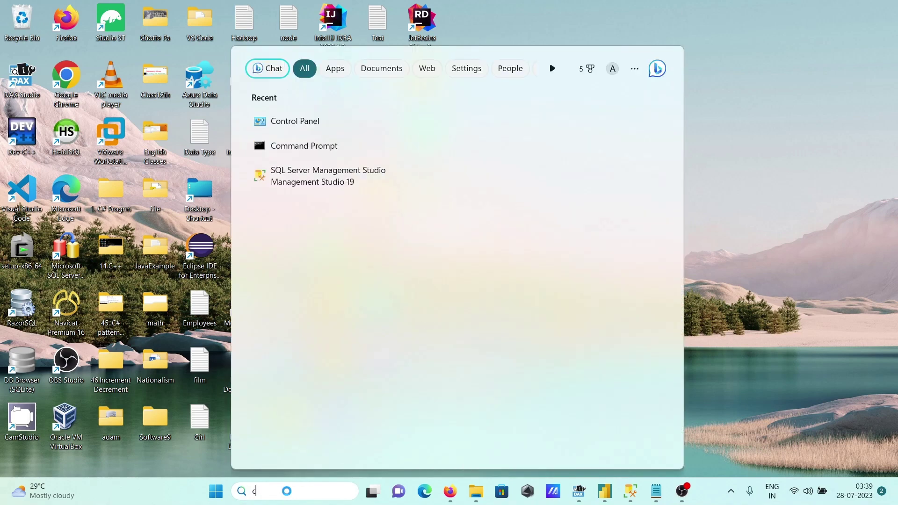
text(cmd)
key(Return)
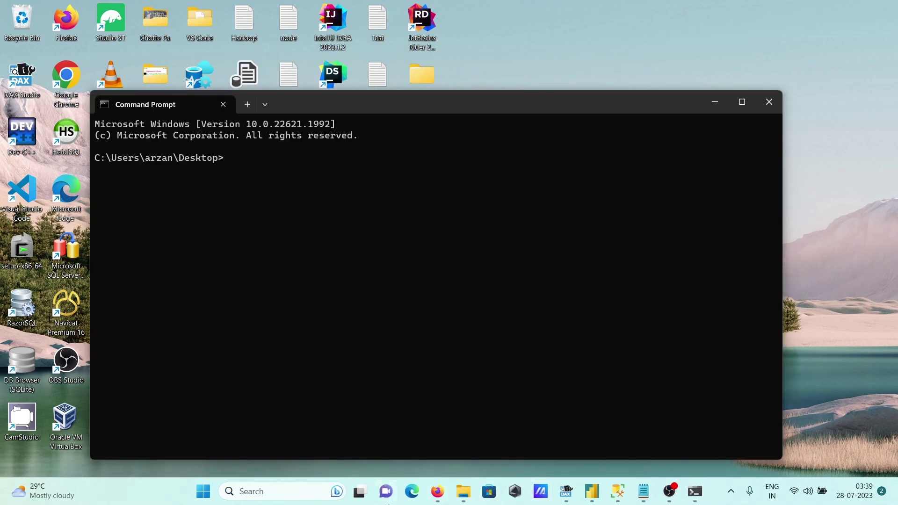
Paste the version-check commands into the Zedd notes and run the wmic line in Command Prompt
click(644, 493)
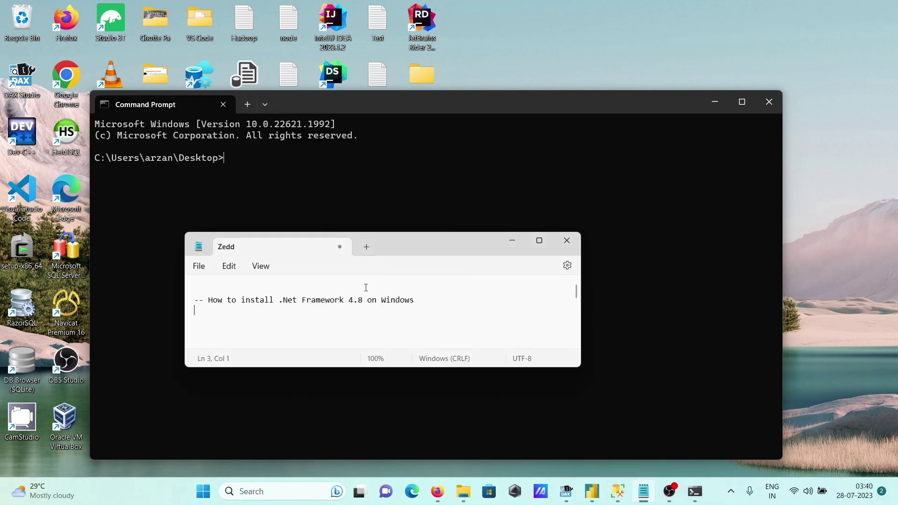
key(ctrl+v)
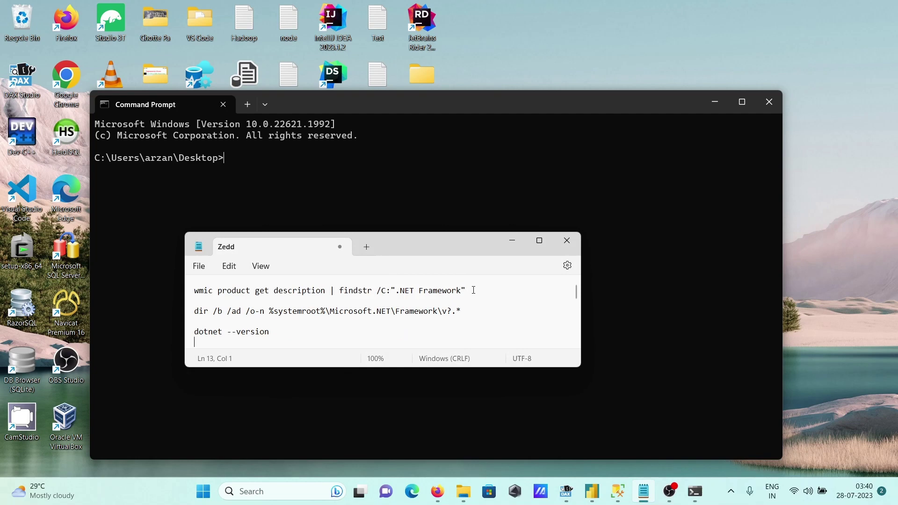
drag(473, 290, 198, 293)
key(ctrl+c)
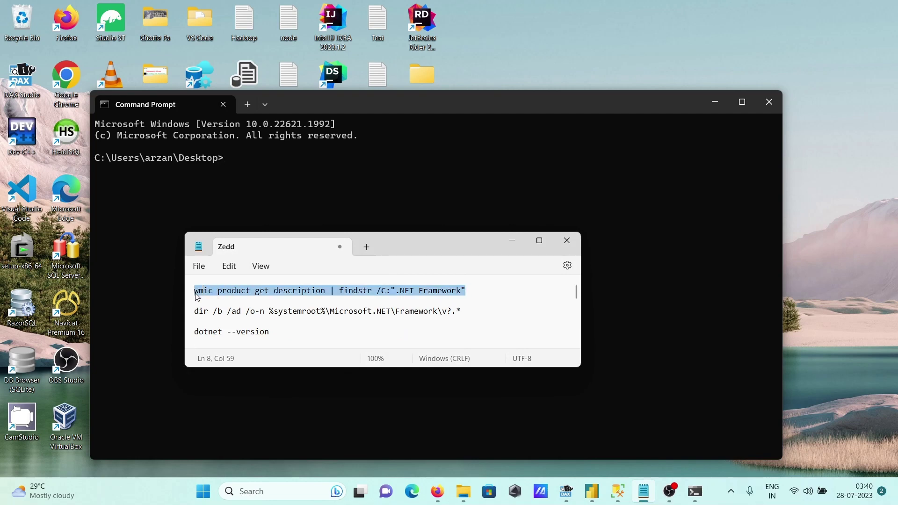
click(242, 173)
key(ctrl+v)
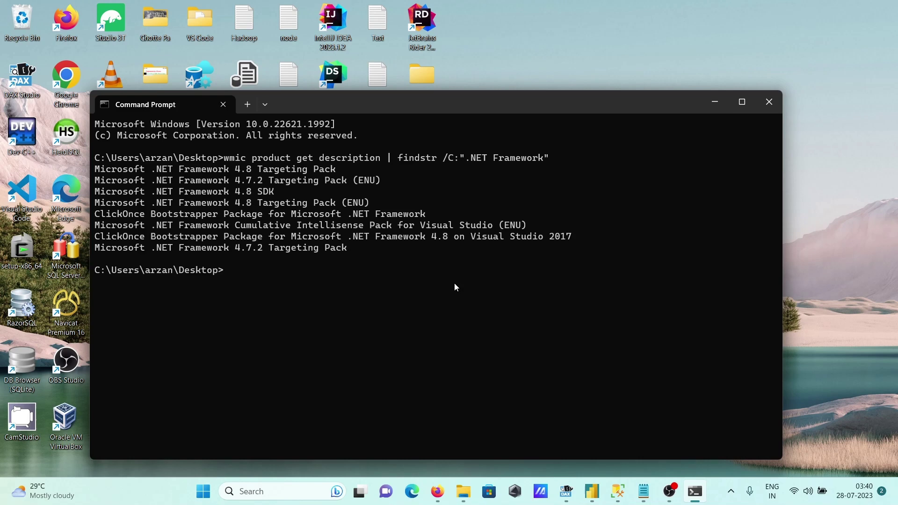
Copy the dir command from the notes and run it, listing Framework folders v4.0.30319 to v1.0.3705
click(643, 491)
drag(468, 310, 196, 311)
key(ctrl+c)
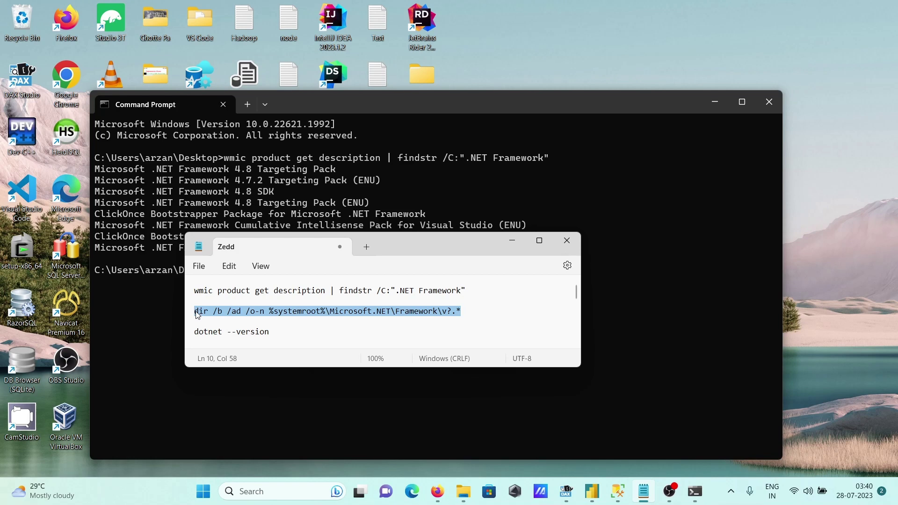
click(155, 285)
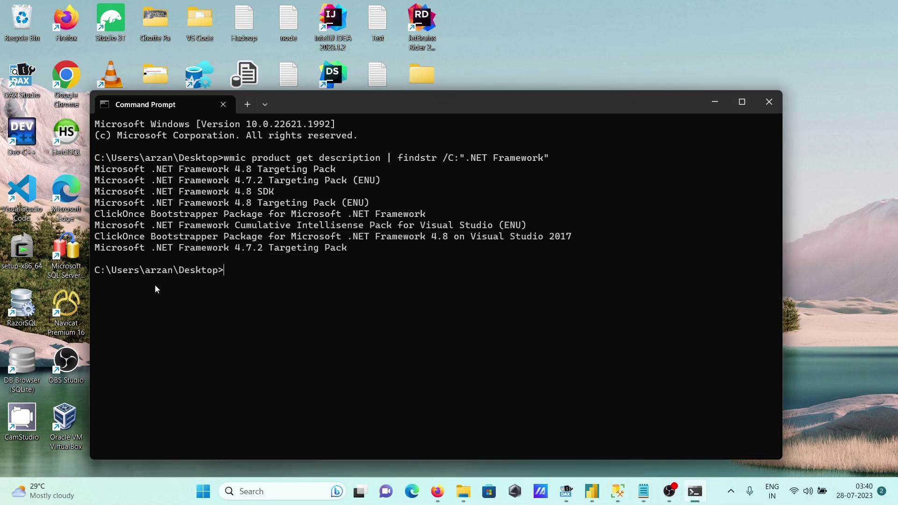
right_click(294, 281)
key(Return)
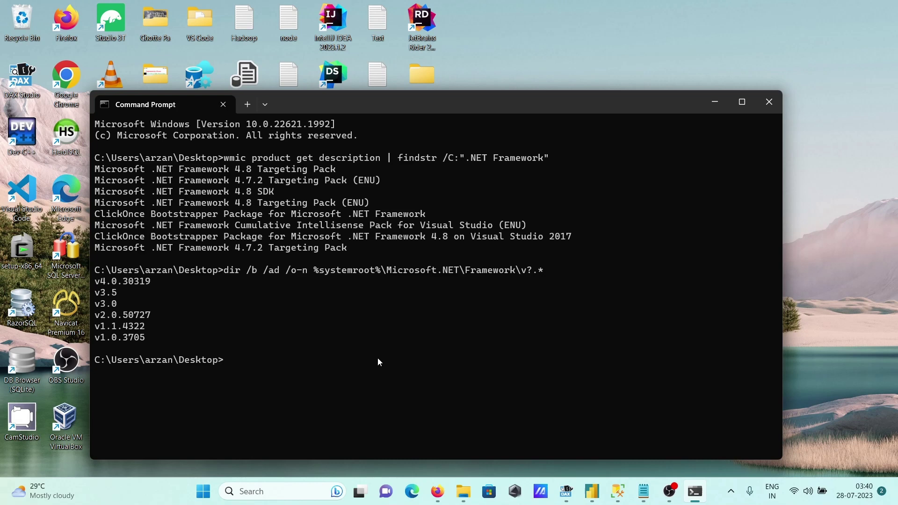
Run 'dotnet --version' in Command Prompt, which reports 7.0.304
click(643, 491)
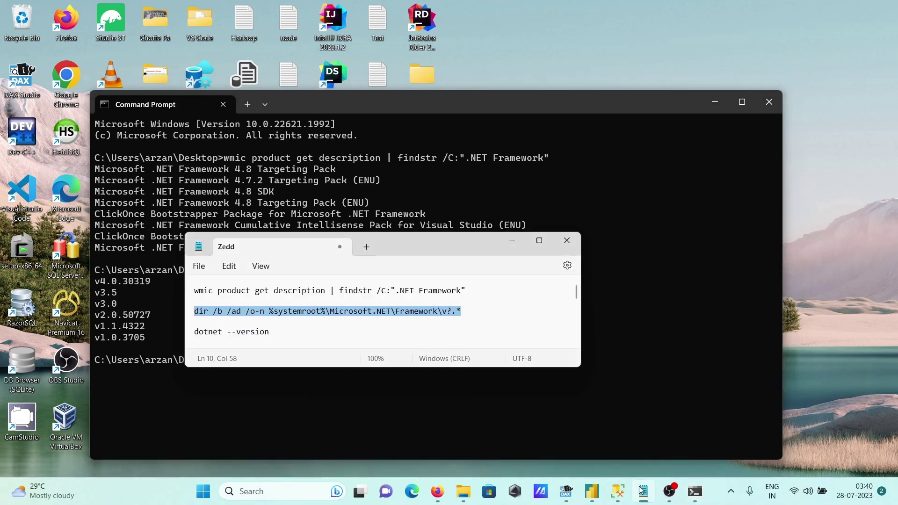
click(642, 489)
text(dot)
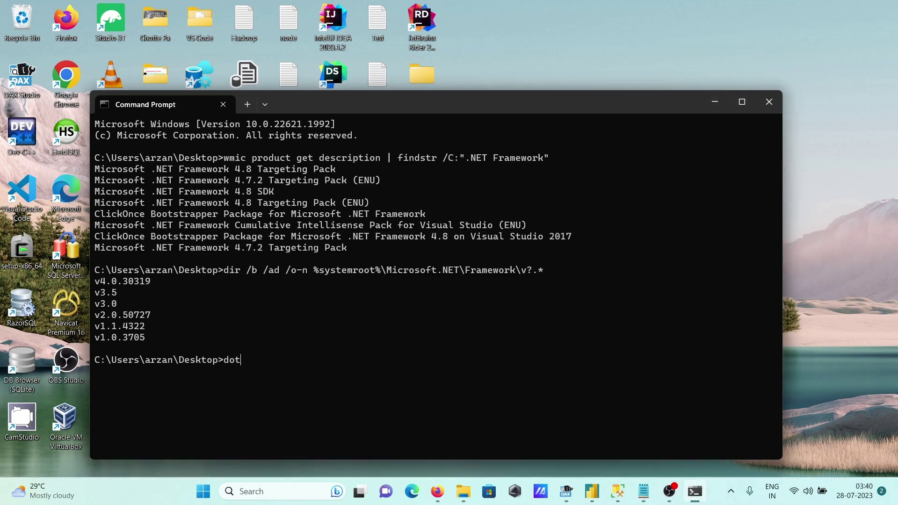
text(net --versipon)
key(BackSpace)
key(BackSpace)
key(BackSpace)
text(on)
key(Return)
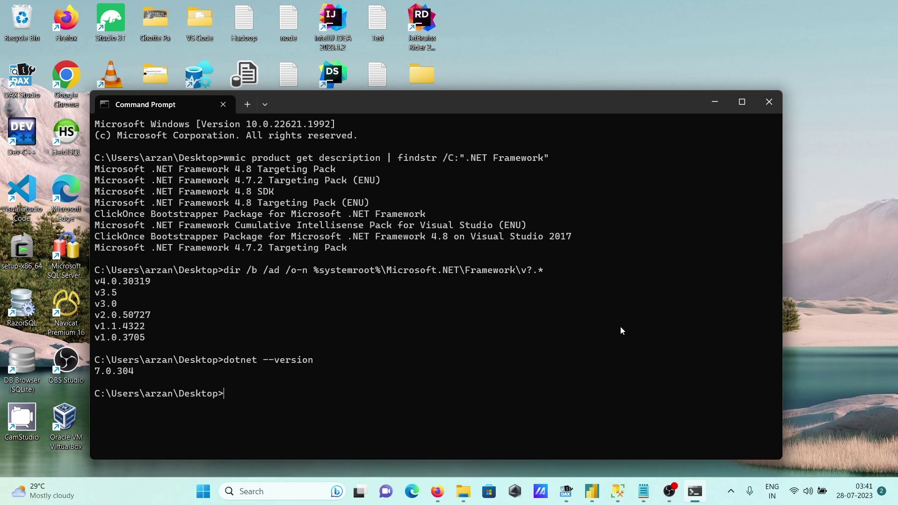
Bring the Zedd notes forward and jump to the '-- How to install .Net Framework 4.8 on Windows' heading
click(643, 491)
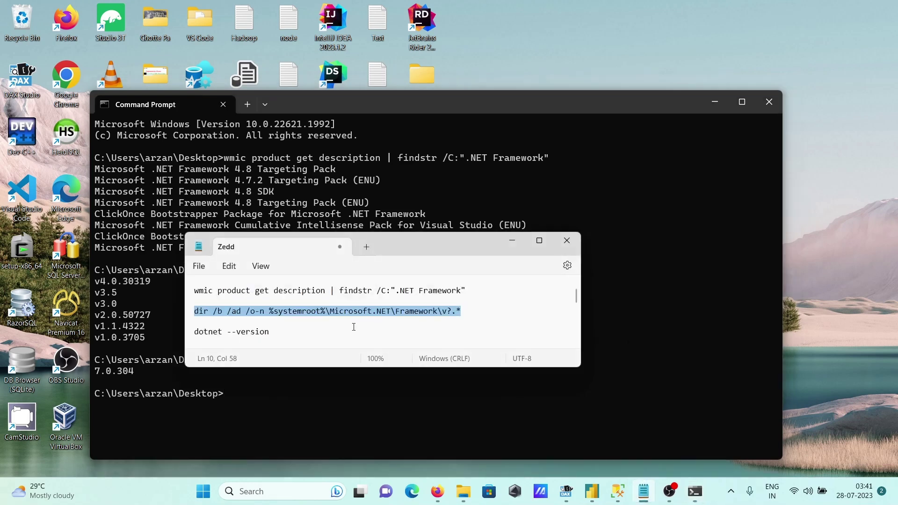
click(312, 304)
key(ctrl+Home)
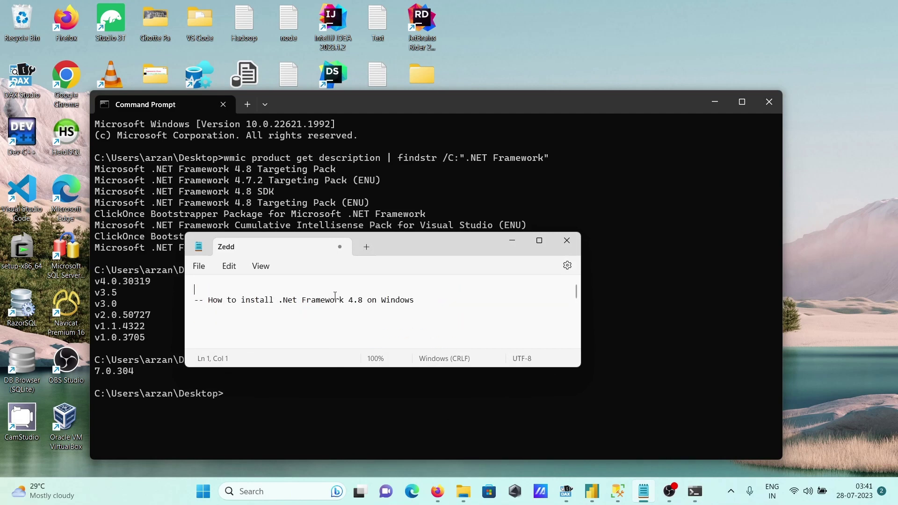